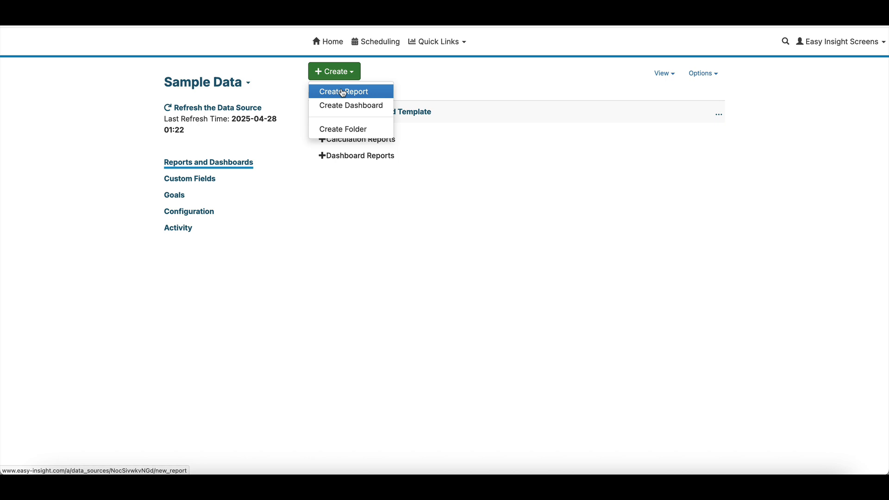
Create a new report on the Sample Data source and add the Sales field Stage as its first column
click(342, 92)
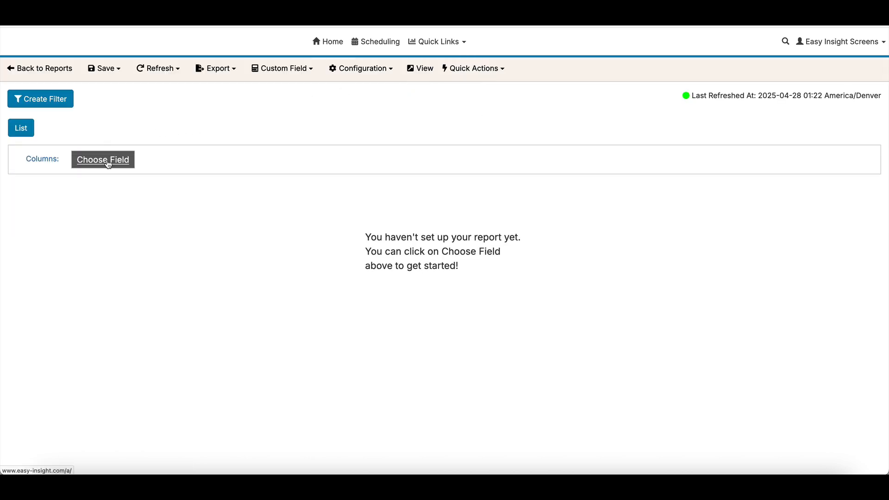
click(108, 164)
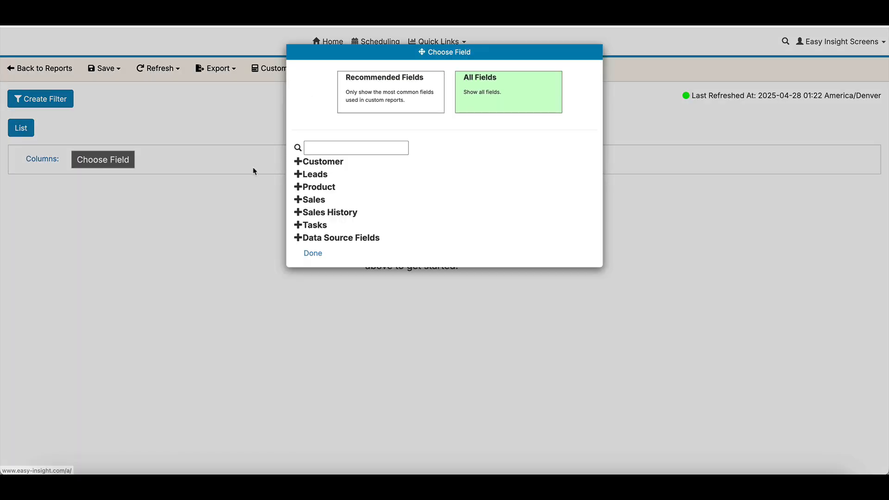
click(327, 203)
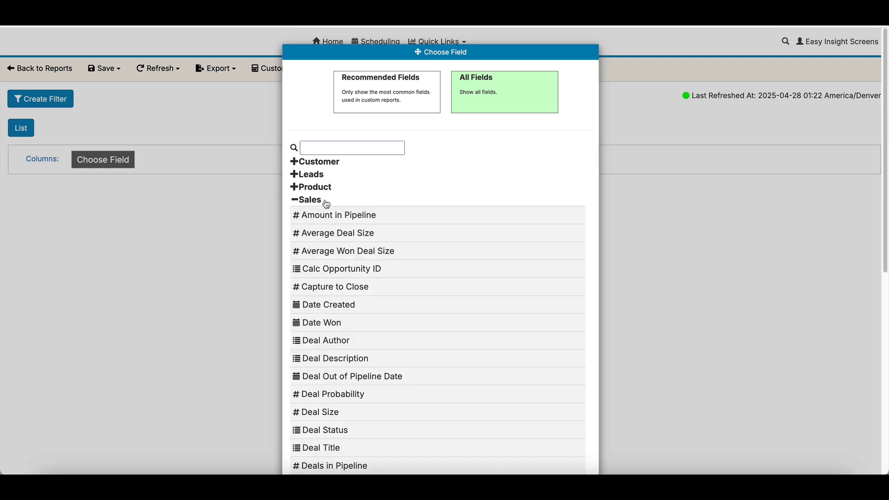
scroll(327, 203, down, 5)
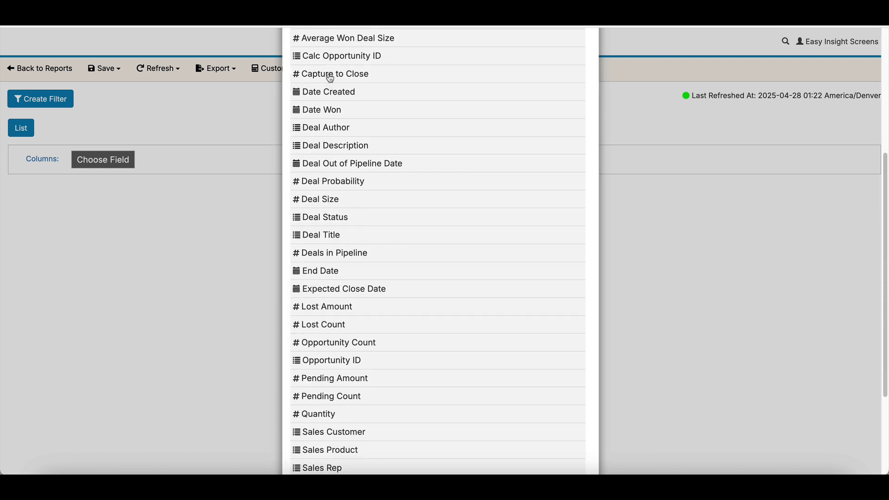
scroll(324, 228, down, 5)
click(321, 354)
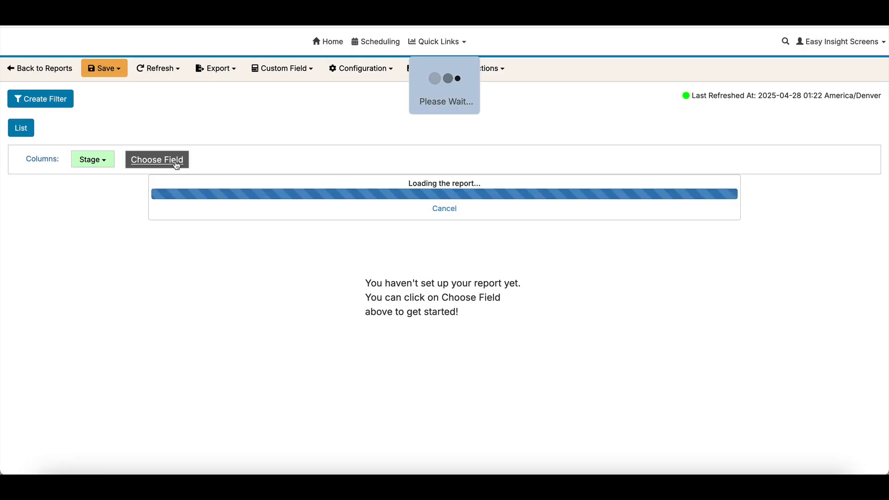
Add the Sales field Deal Size as a second column of the list report
click(157, 159)
scroll(317, 240, down, 6)
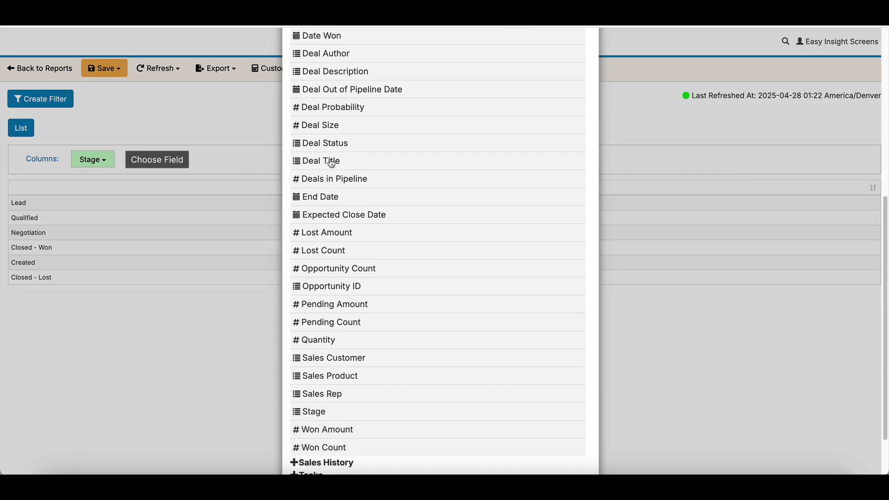
click(332, 125)
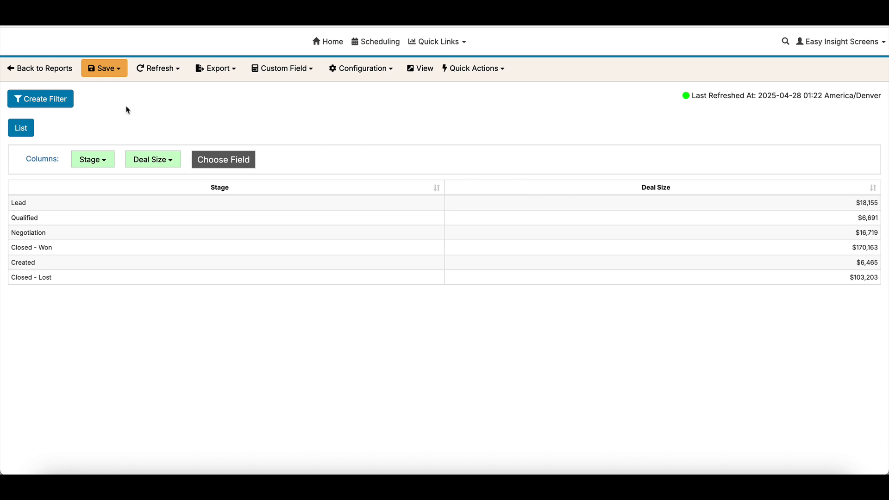
Create an absolute date filter on the Sales field Date Created and check its date range settings without changing them
click(43, 101)
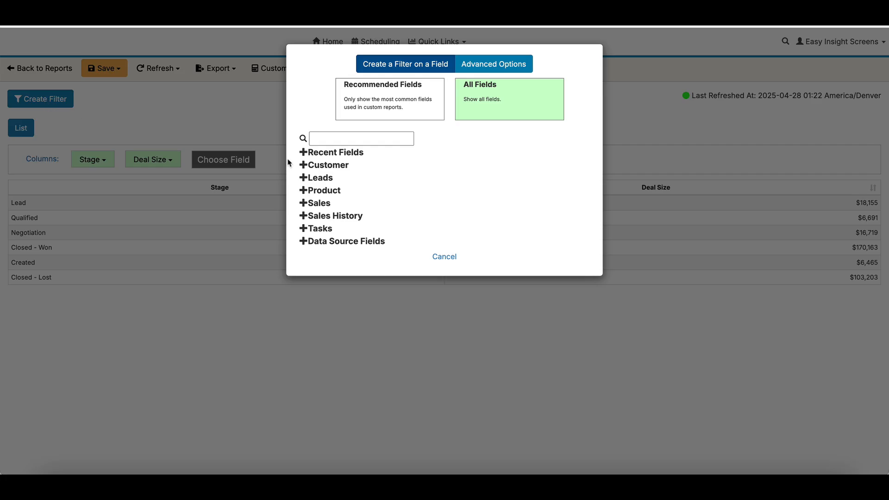
click(313, 203)
scroll(329, 211, down, 4)
scroll(328, 211, down, 2)
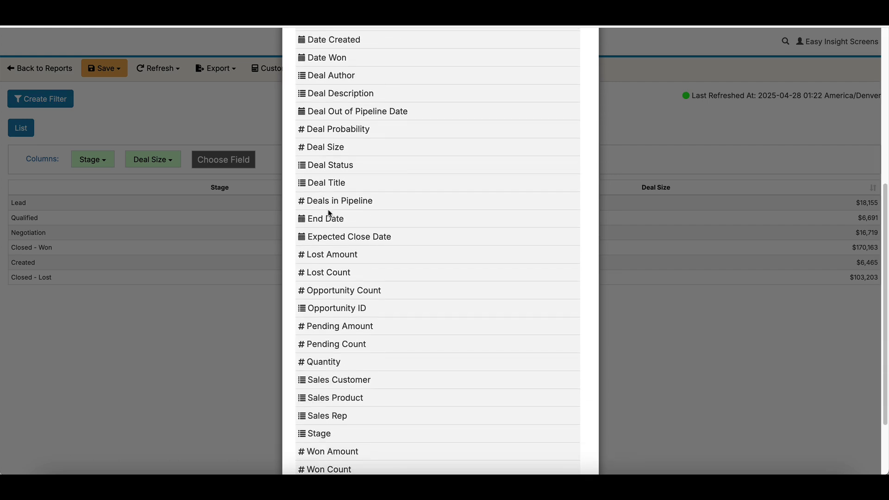
scroll(329, 167, up, 1)
click(343, 95)
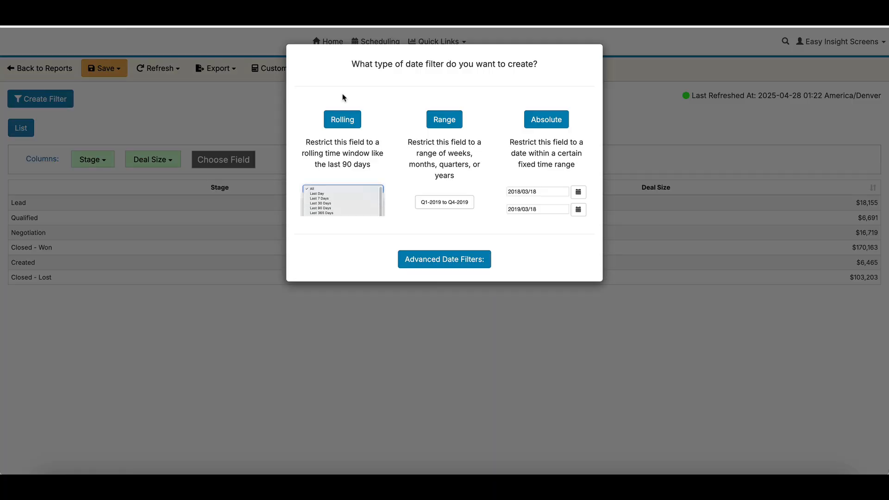
click(546, 120)
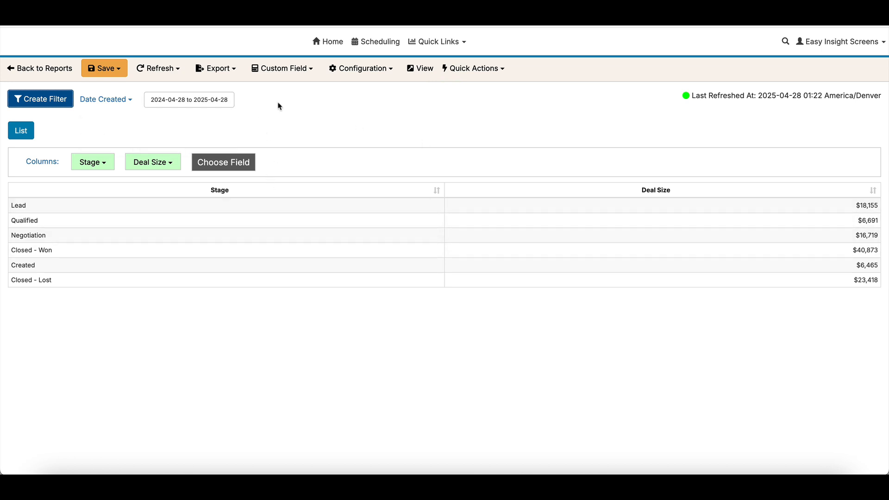
click(186, 101)
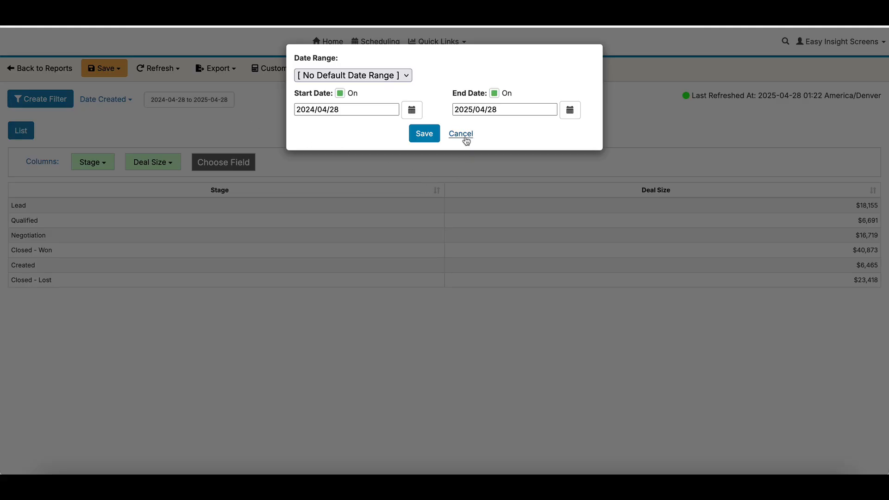
click(465, 138)
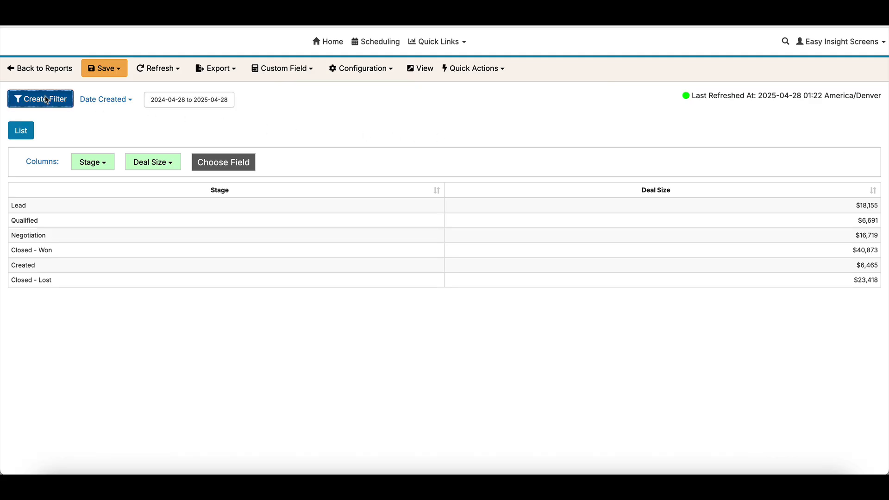
Create a multi-value filter on the Sales field Stage
click(47, 99)
scroll(345, 220, down, 7)
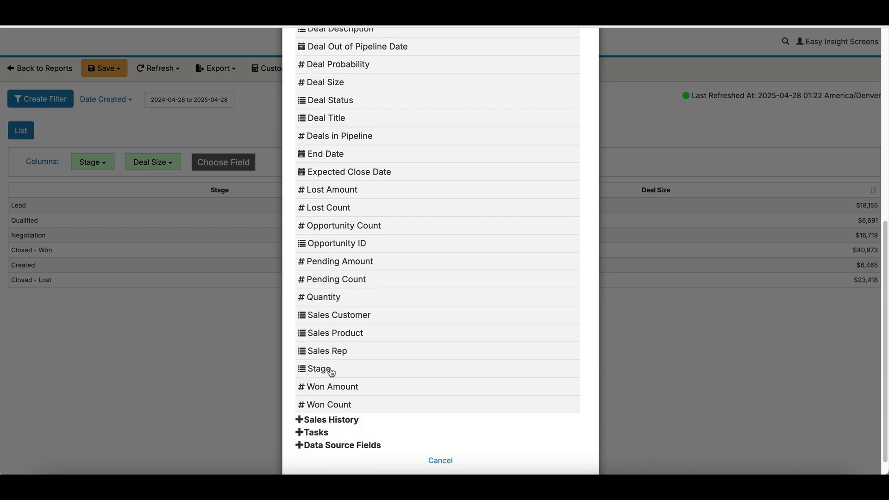
click(331, 371)
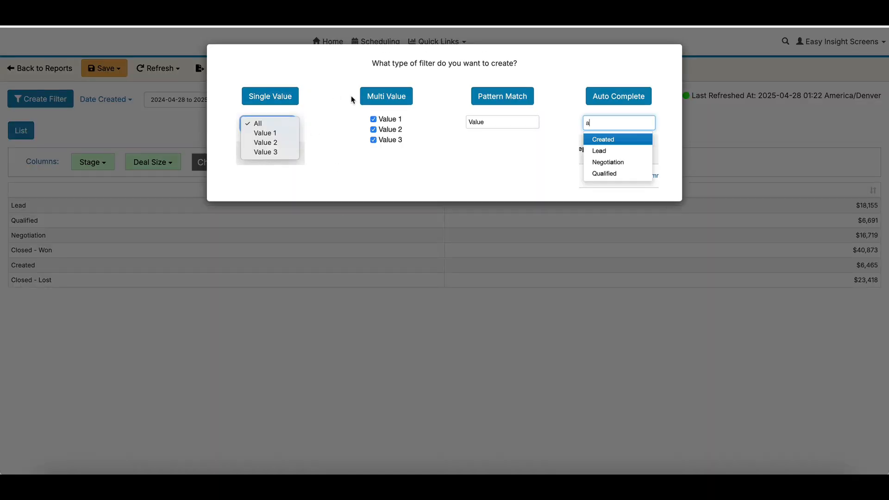
click(389, 97)
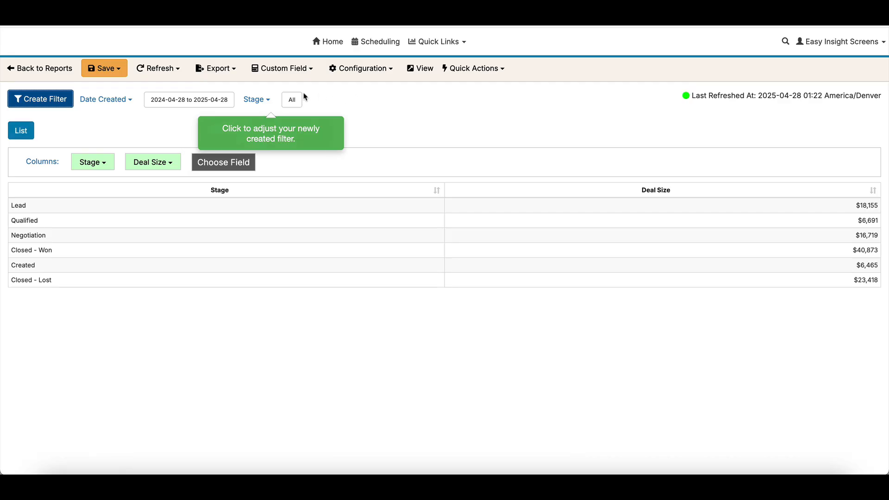
Restrict the Stage filter to Closed - Lost, Closed - Won, Created and Lead
click(299, 100)
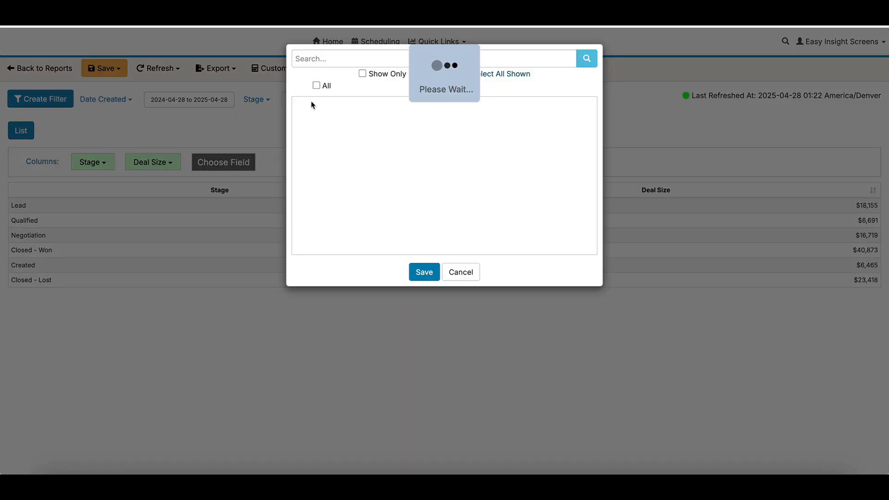
click(316, 86)
click(320, 118)
click(320, 129)
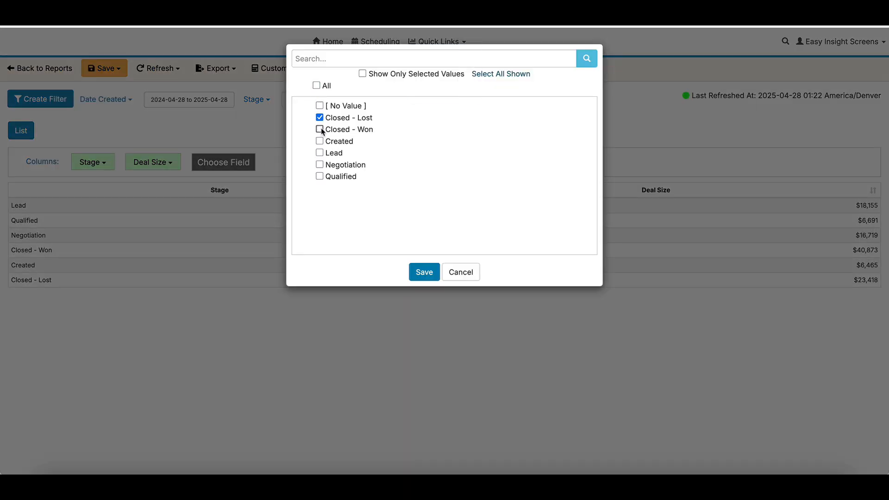
click(319, 141)
click(320, 153)
click(423, 271)
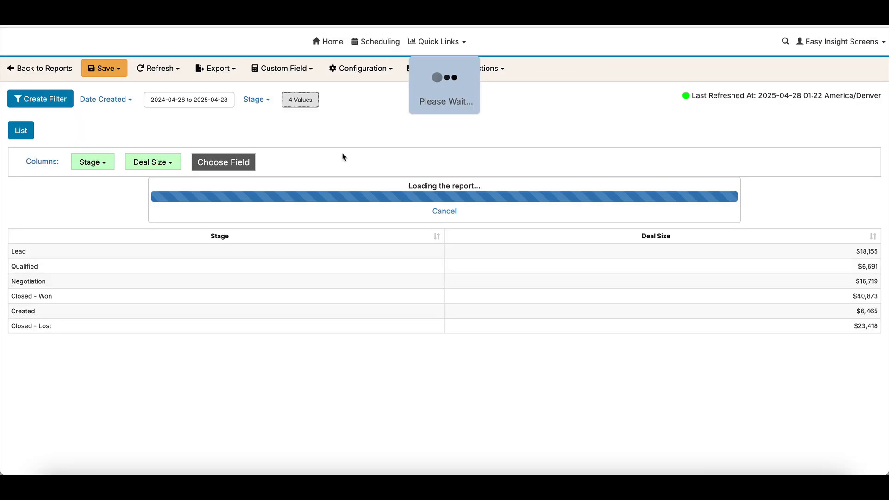
Set the Stage filter back to all values
click(304, 100)
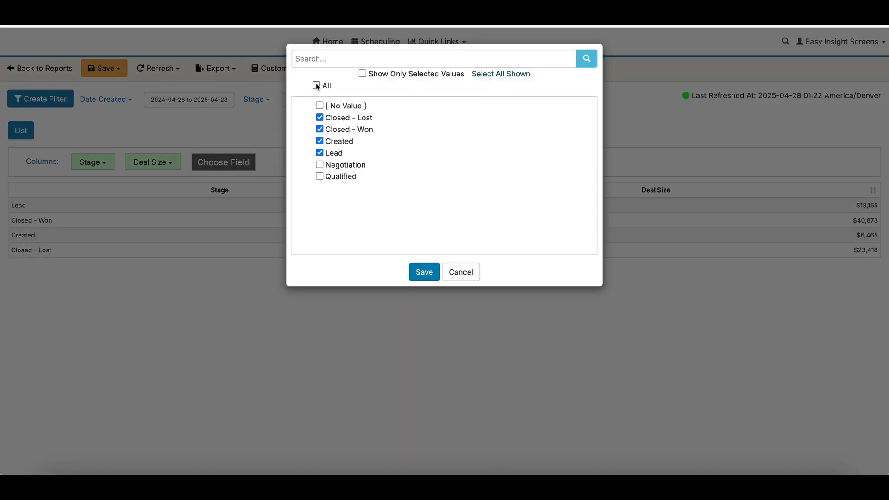
click(317, 86)
click(425, 272)
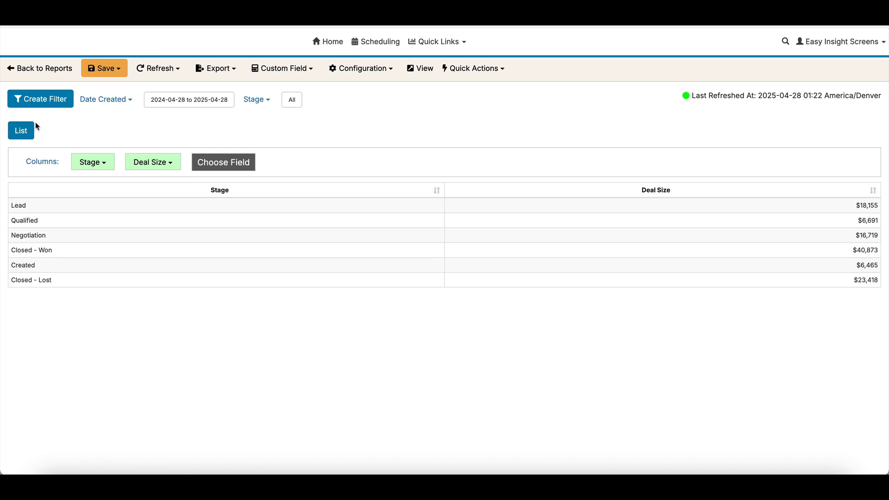
Change the report type from List to a Column chart
click(24, 131)
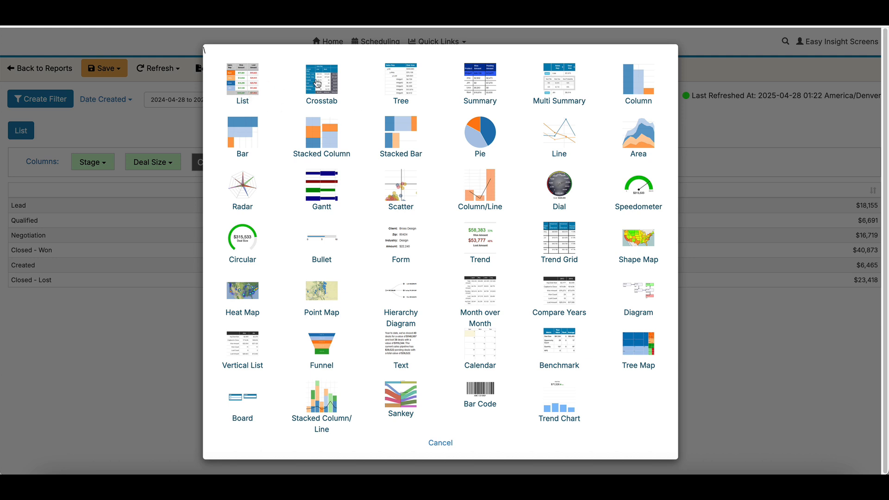
click(637, 84)
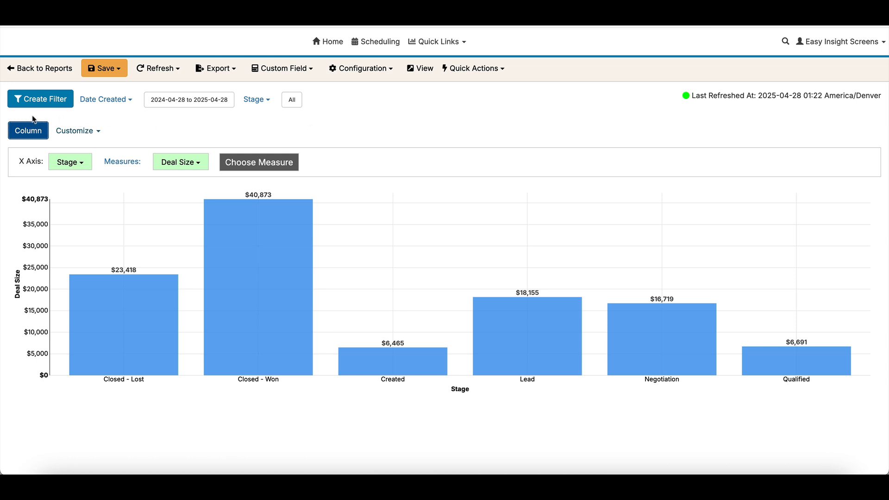
Switch the report type to Crosstab and add the Sales field Date Created as the column grouping
click(32, 132)
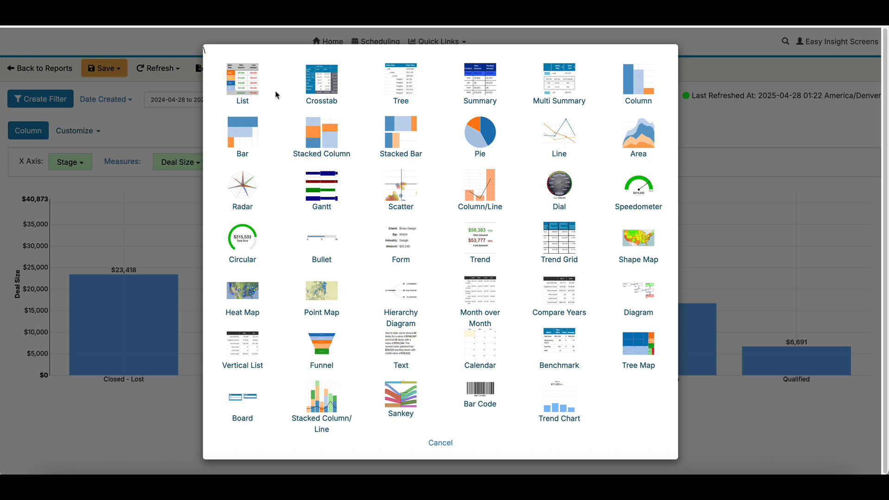
click(314, 87)
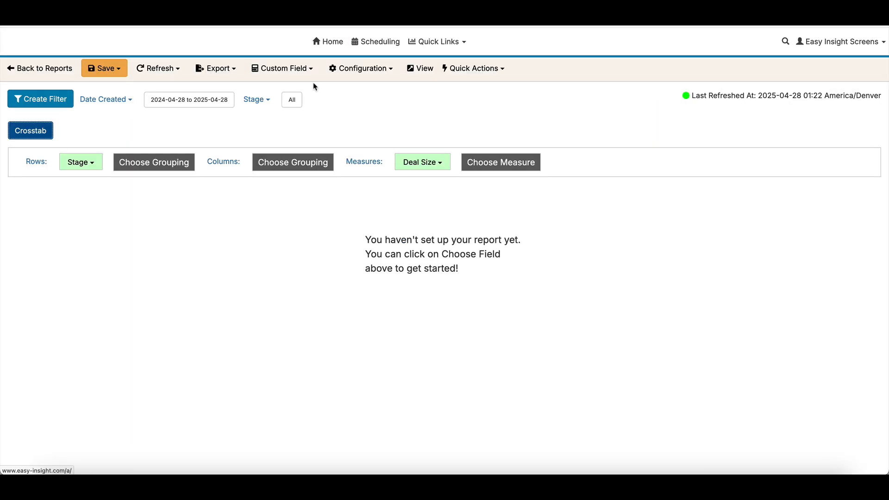
click(293, 163)
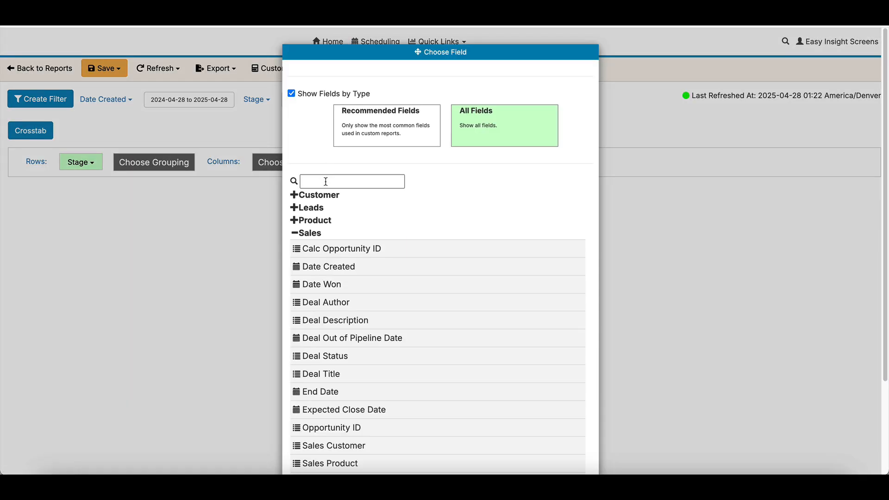
click(337, 267)
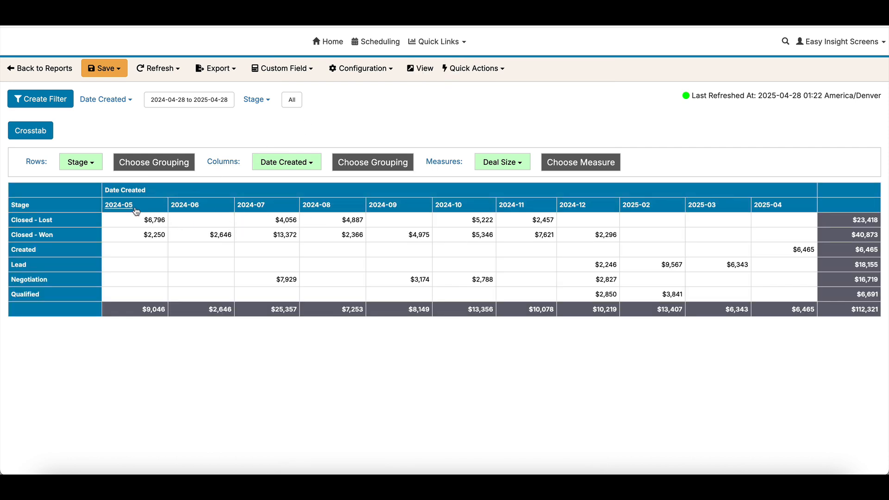
Set the Date Created column grouping to the Quarter - Year level and rename the field Quarter
click(296, 164)
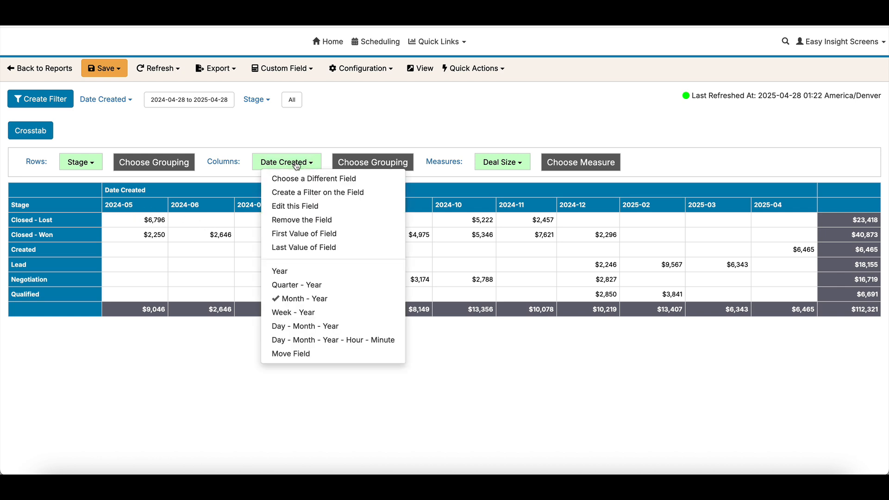
click(303, 286)
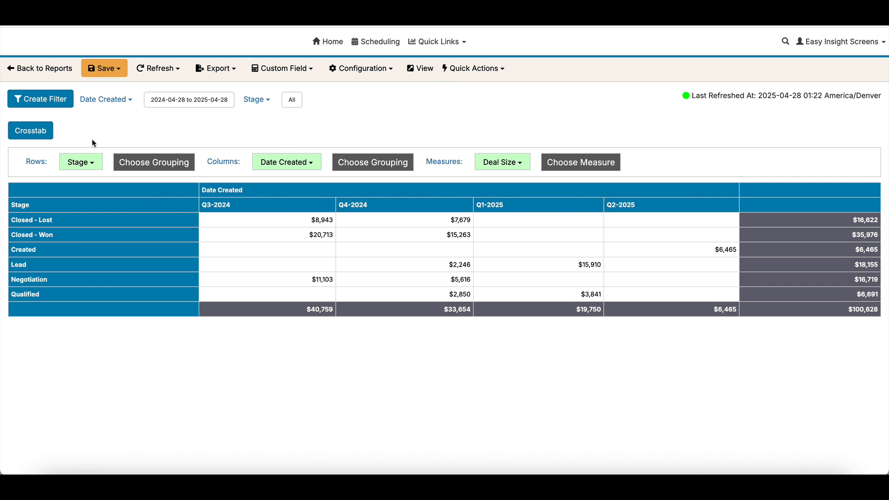
click(291, 163)
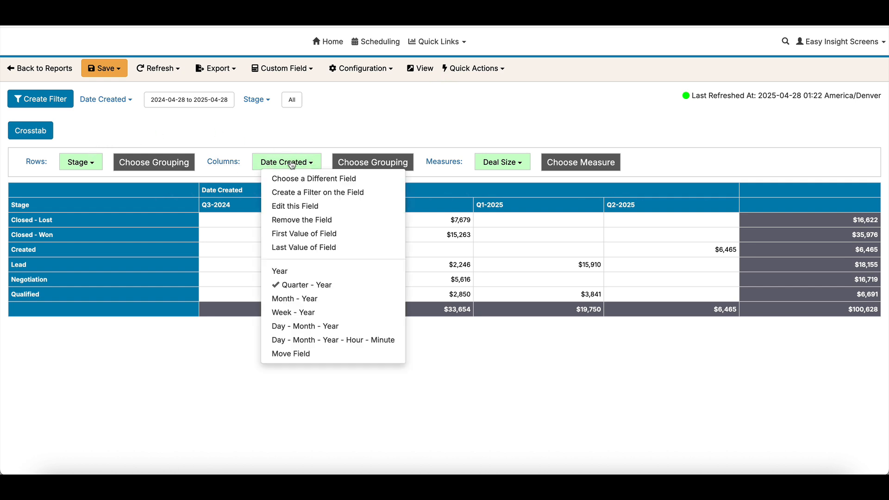
click(304, 205)
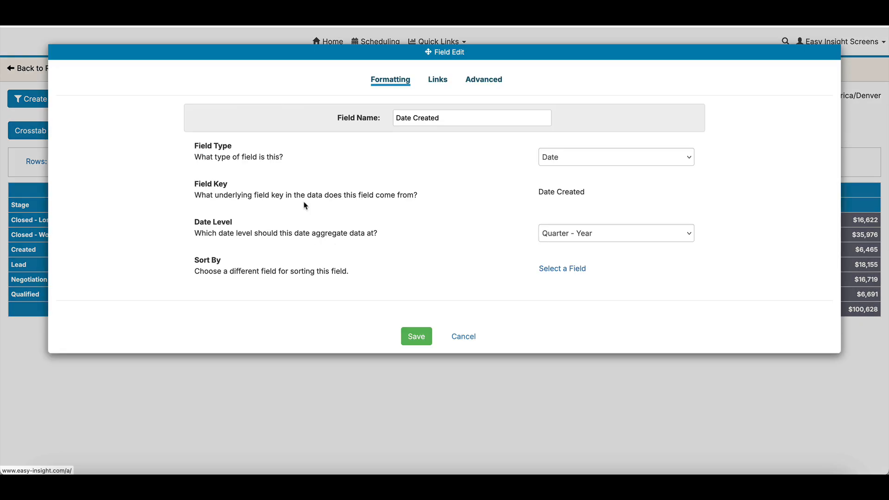
drag(451, 117, 352, 112)
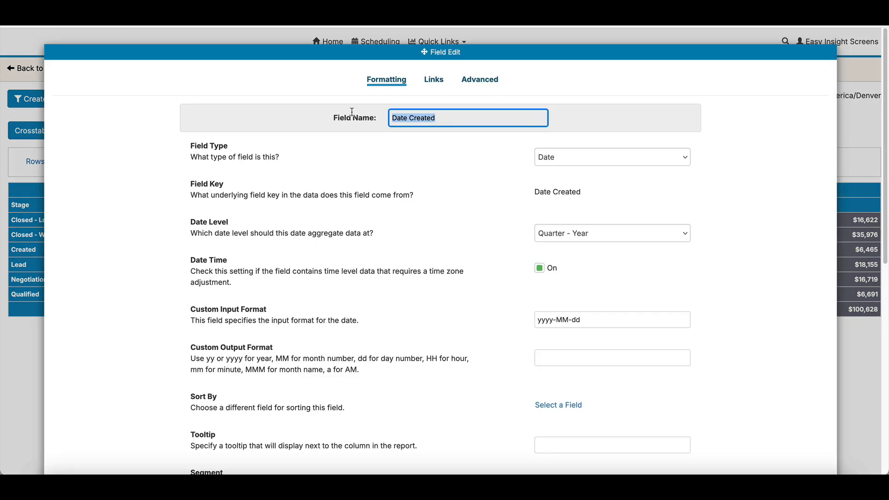
text(Mo)
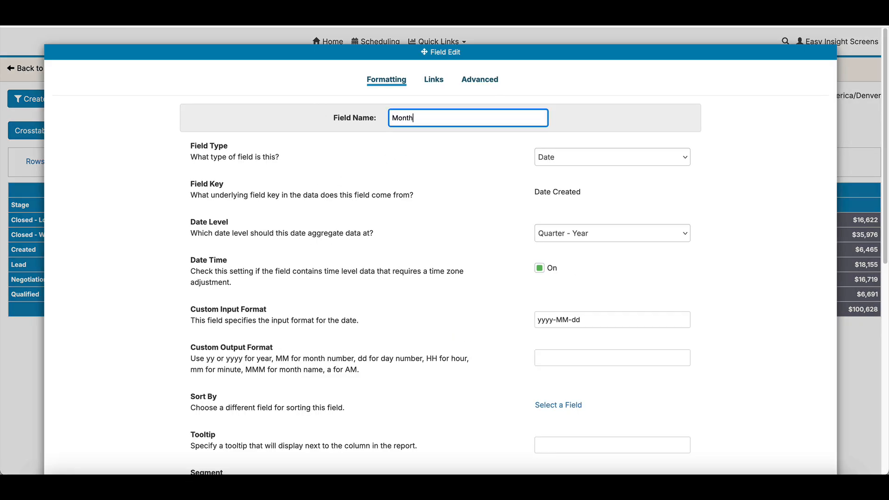
text(nth)
drag(441, 122, 318, 110)
text(Quarter)
scroll(373, 212, down, 8)
click(412, 439)
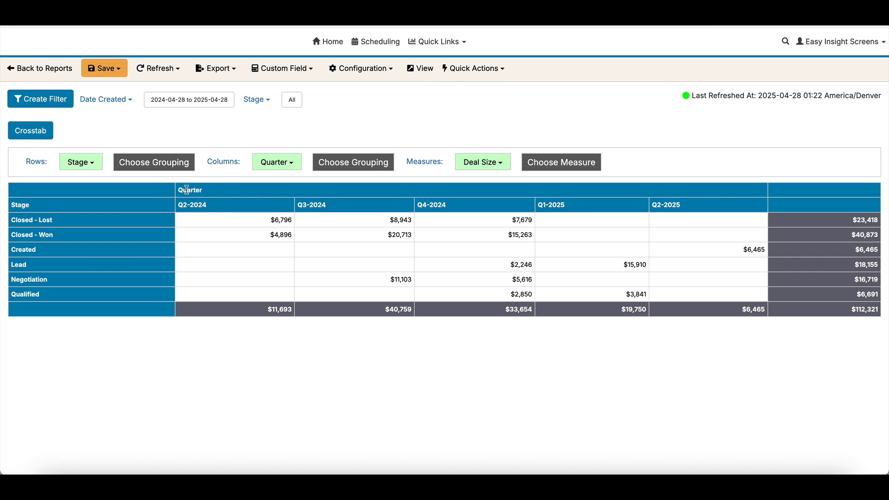
Set both the maximum and minimum decimal points of the Deal Size measure to 2 and save the field
click(488, 165)
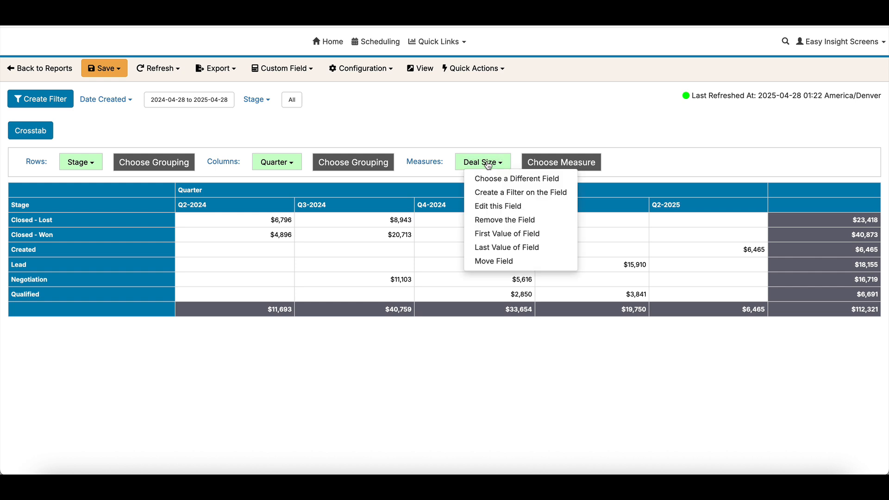
click(512, 207)
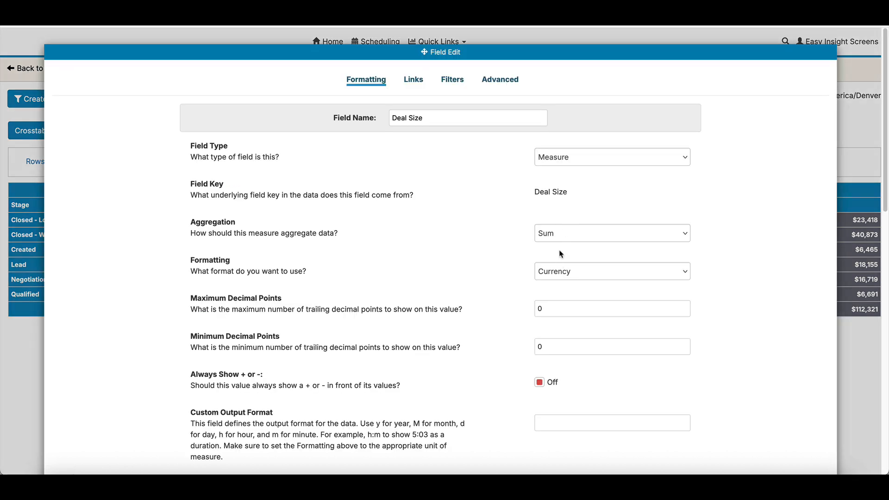
click(566, 238)
click(492, 233)
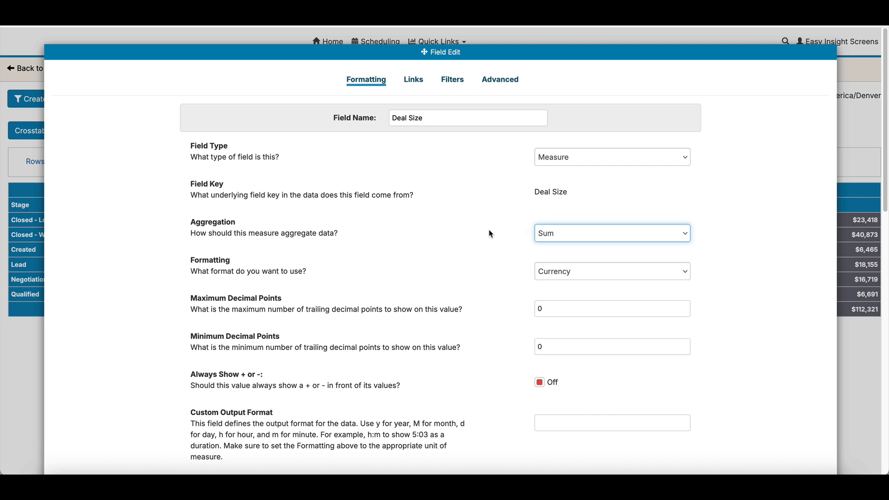
click(570, 272)
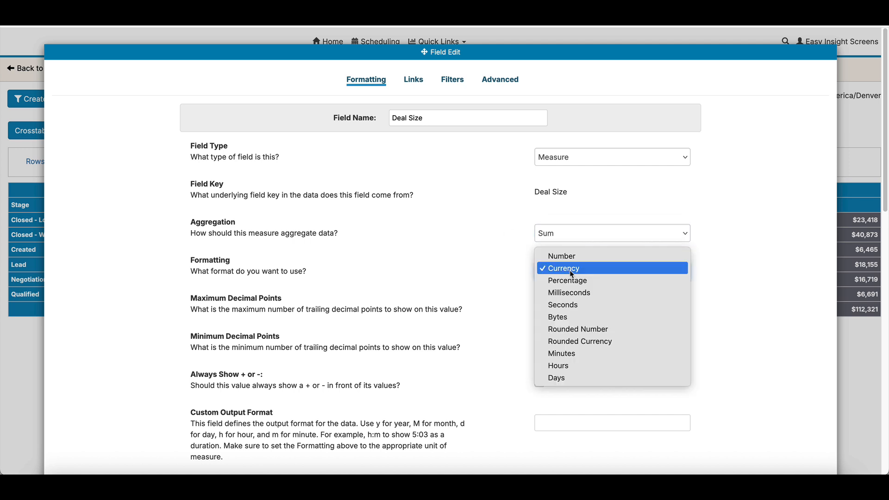
click(498, 280)
drag(572, 315, 487, 306)
text(2)
drag(574, 350, 487, 343)
text(2)
click(452, 337)
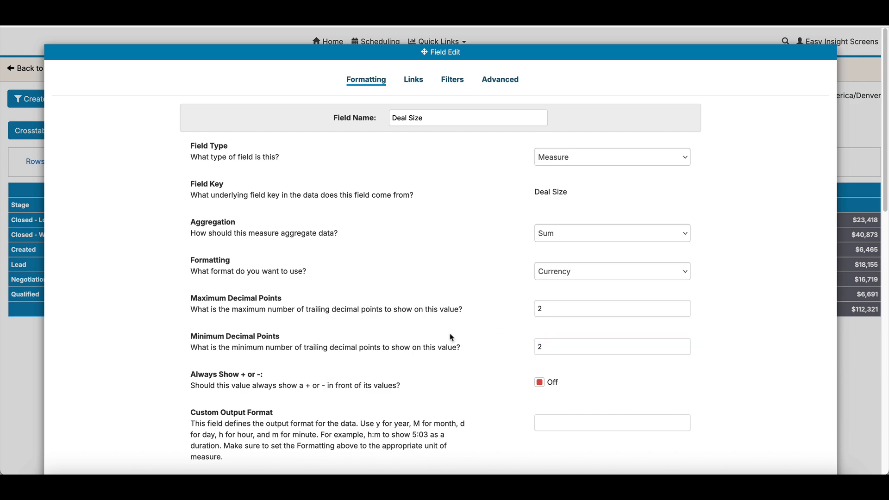
scroll(441, 332, down, 15)
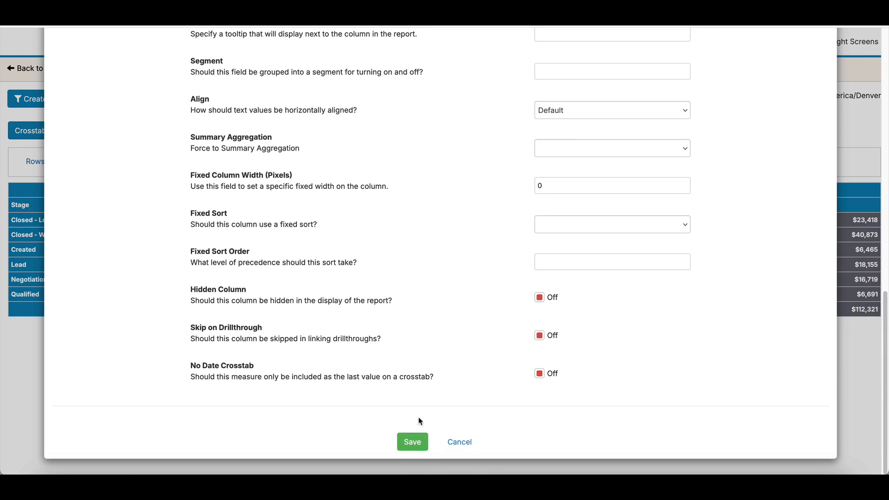
click(416, 420)
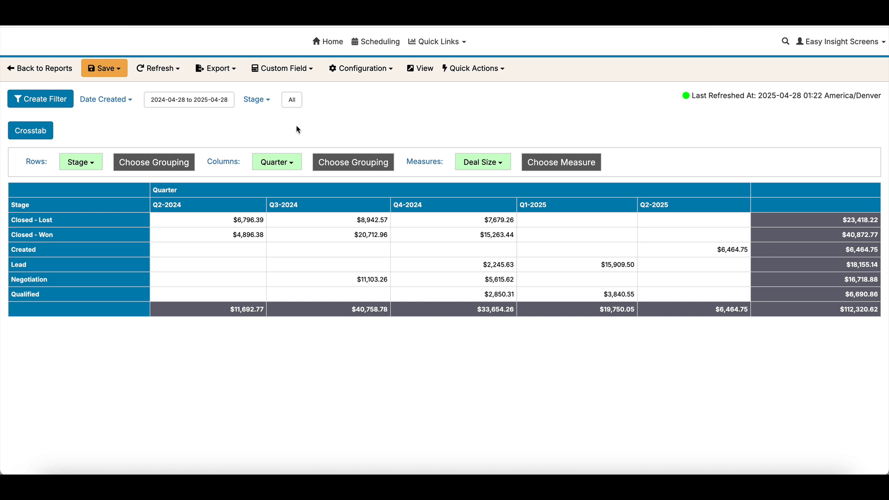
click(217, 72)
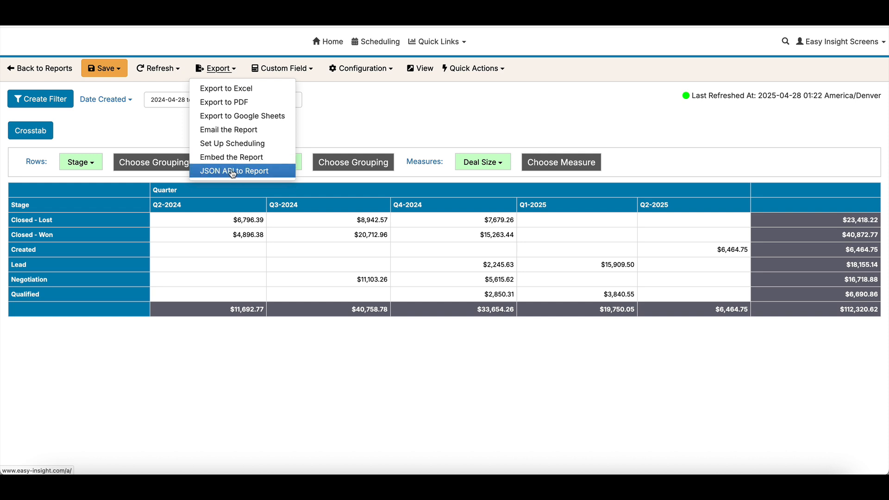
click(350, 143)
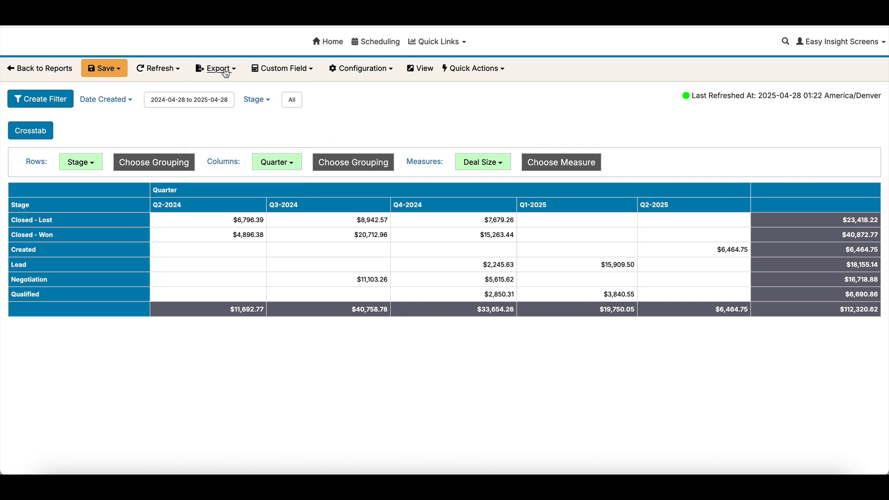
Create a custom measure named Weighted Deal Size with the calculation [Deal Size] * [Deal Probability] / 100
click(284, 72)
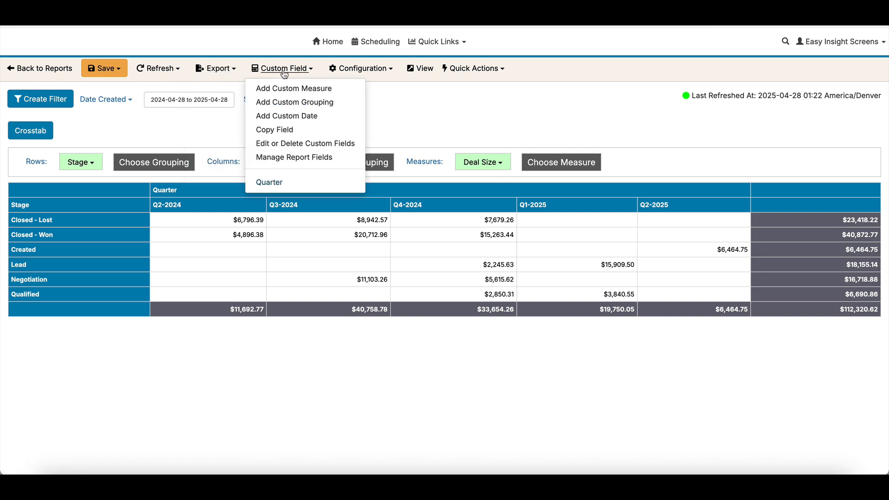
click(290, 88)
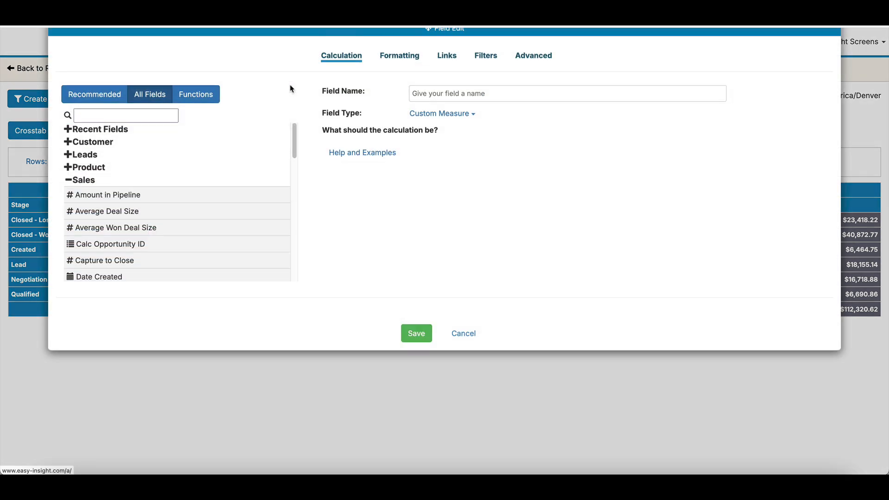
drag(295, 161, 291, 194)
scroll(128, 237, down, 1)
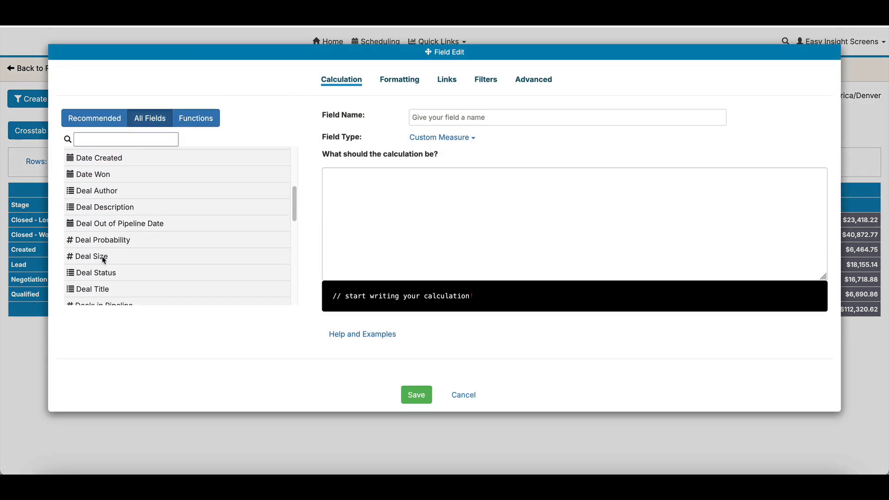
drag(96, 257, 398, 219)
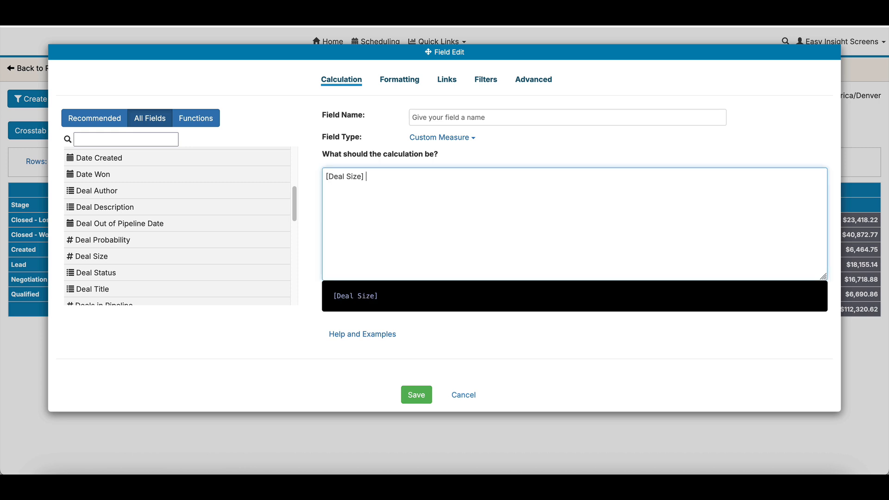
drag(236, 239, 449, 205)
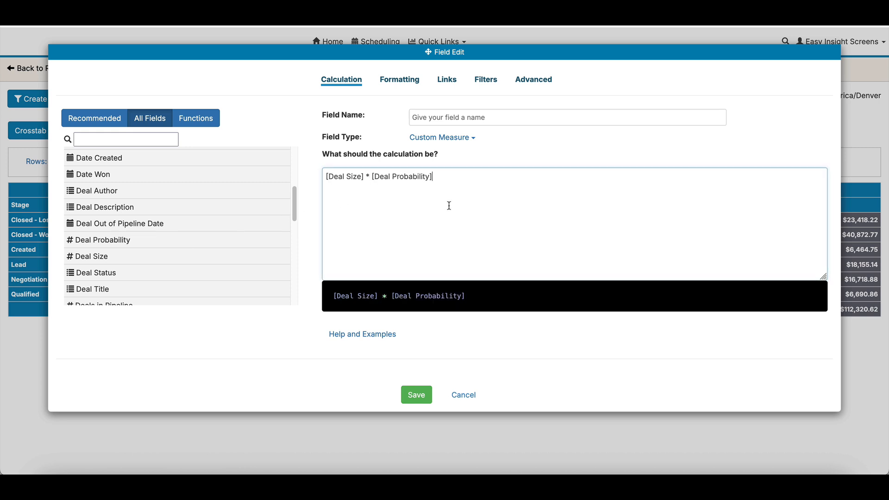
text(/ 100)
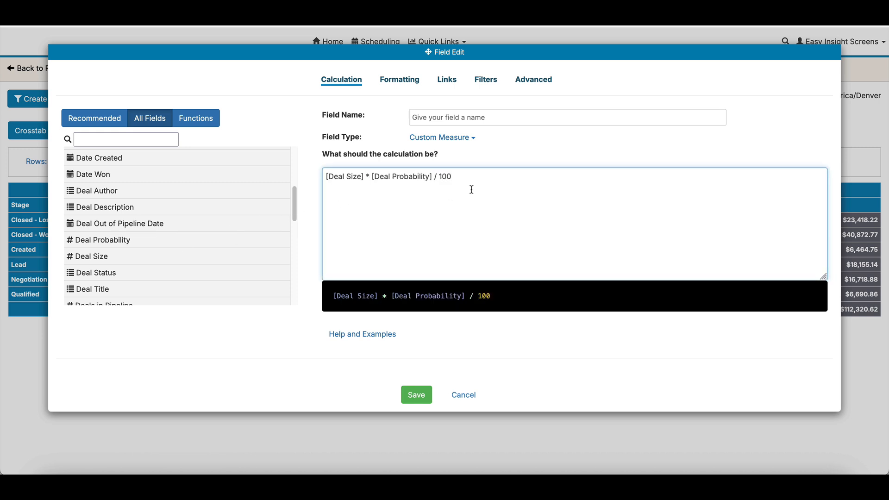
click(446, 123)
text(Weighted Deal Size)
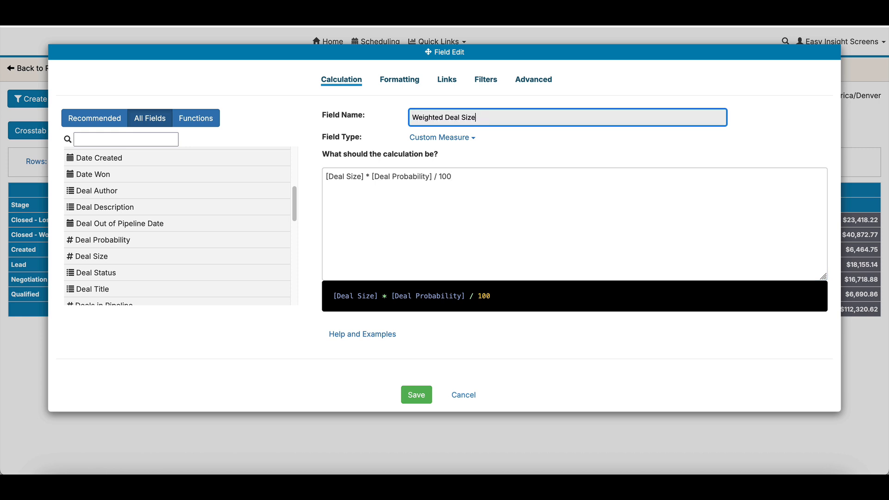
Format the Weighted Deal Size measure as Currency and save the custom field
click(399, 80)
click(573, 193)
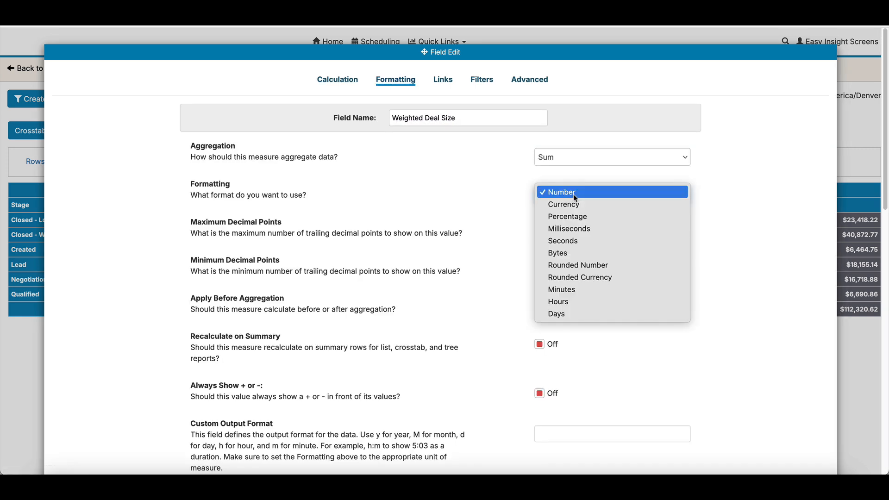
click(571, 204)
scroll(391, 266, down, 5)
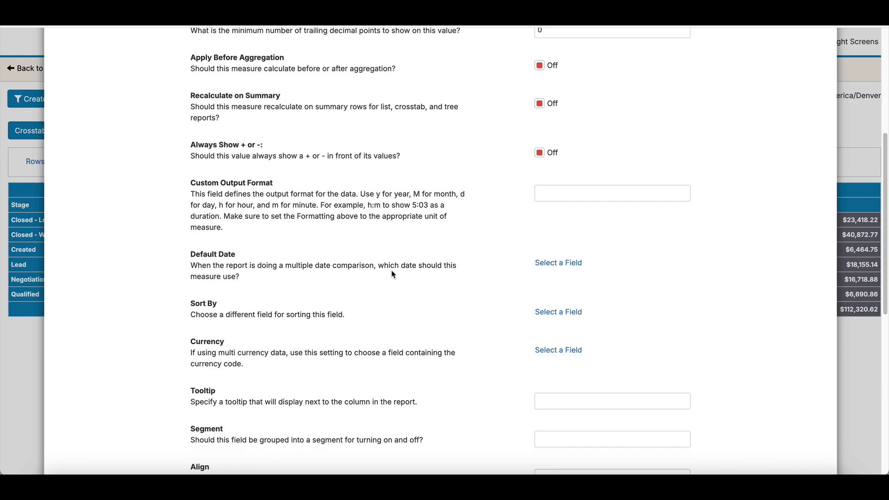
scroll(391, 274, down, 5)
click(410, 440)
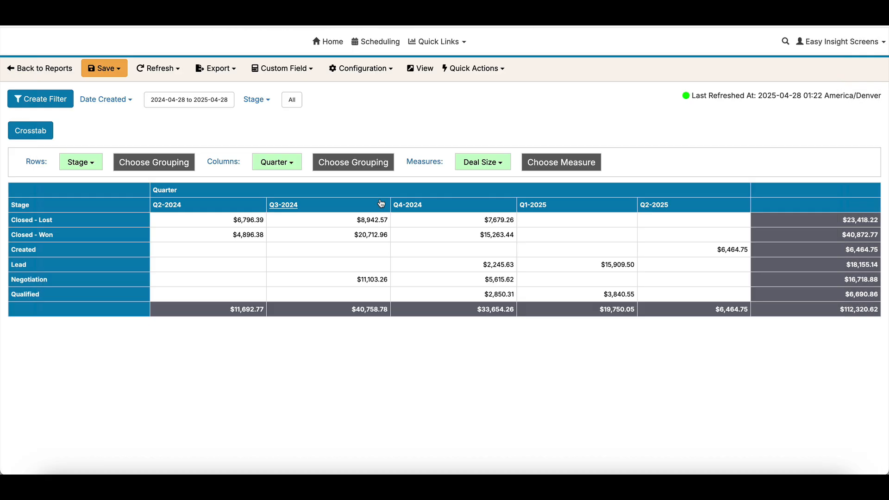
Replace the crosstab's Deal Size measure with the report custom field Weighted Deal Size
click(477, 163)
click(482, 178)
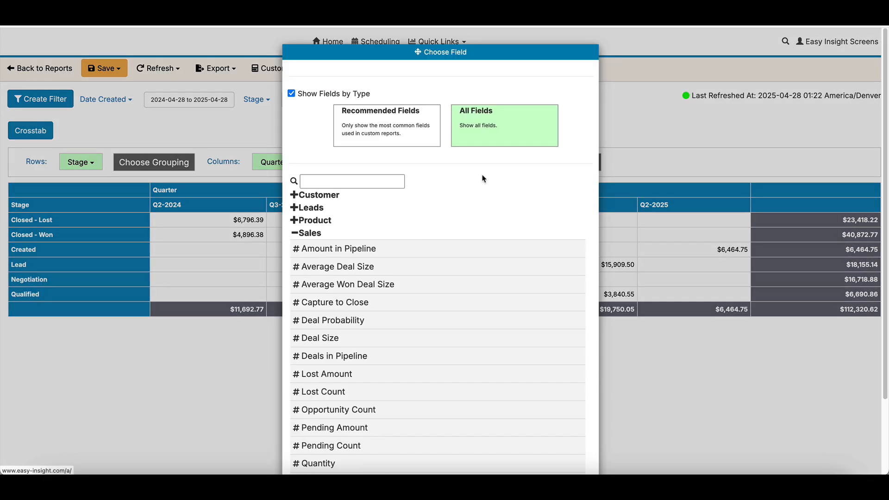
scroll(398, 229, down, 2)
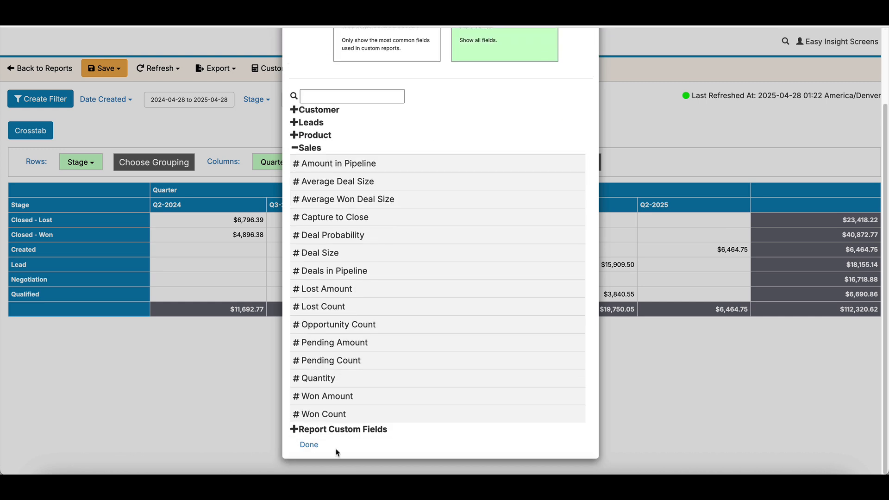
click(349, 430)
scroll(348, 431, down, 1)
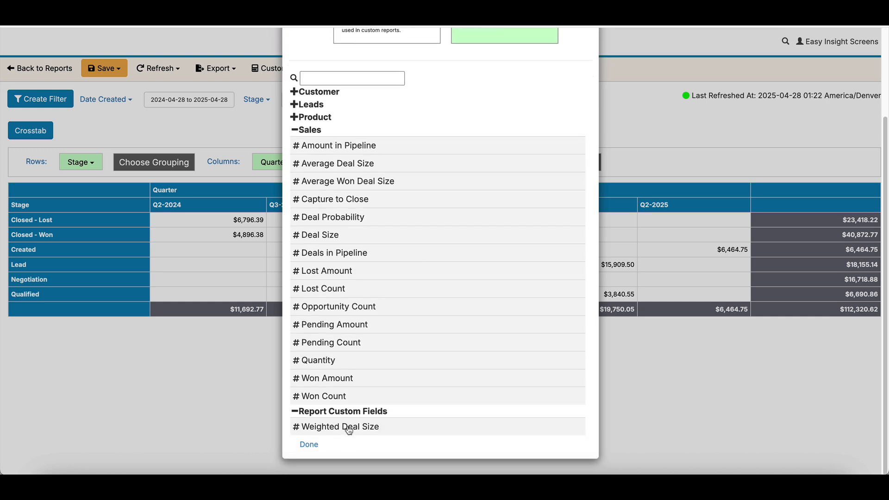
click(347, 426)
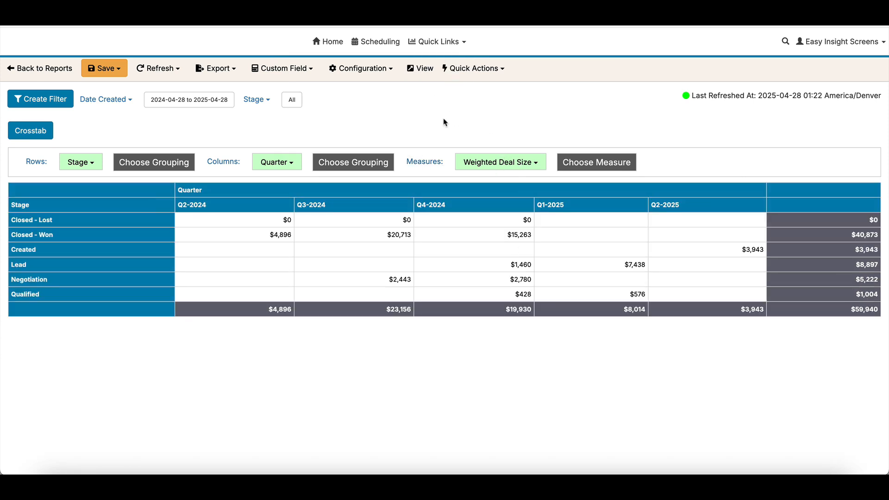
Look through the report's custom field and configuration options, including the Formatting section of the report properties
click(283, 69)
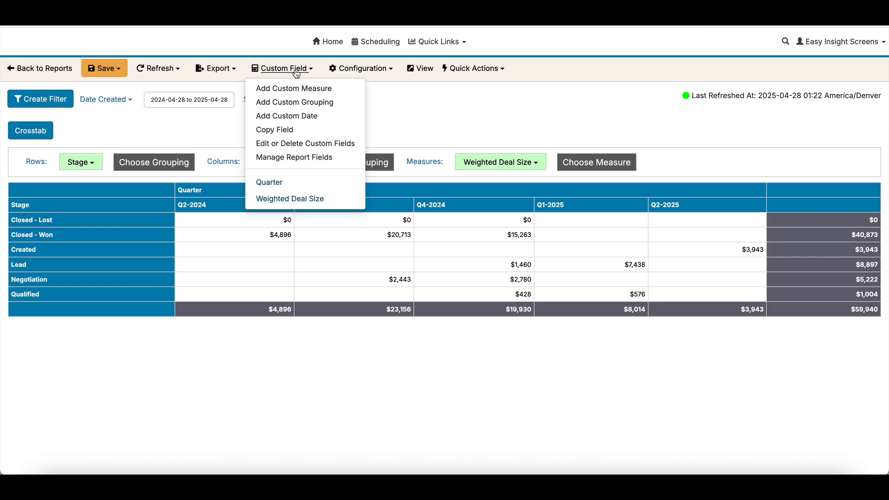
click(363, 69)
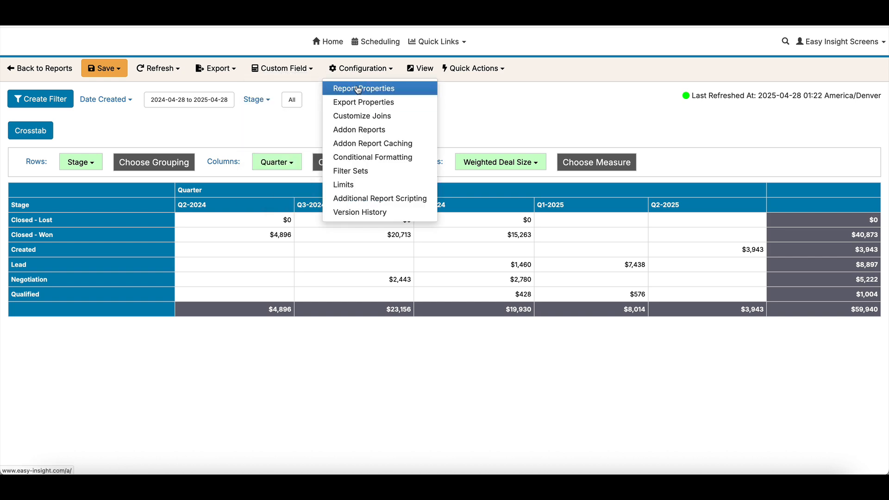
click(362, 90)
click(241, 156)
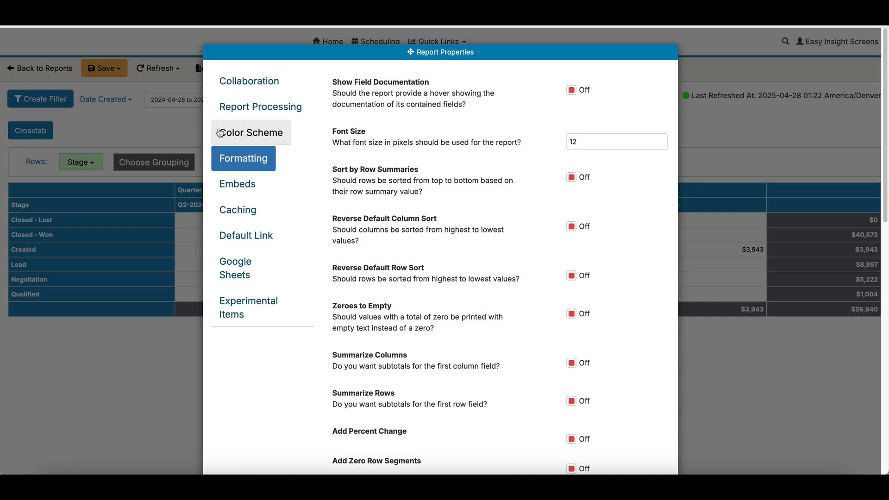
click(174, 101)
click(363, 68)
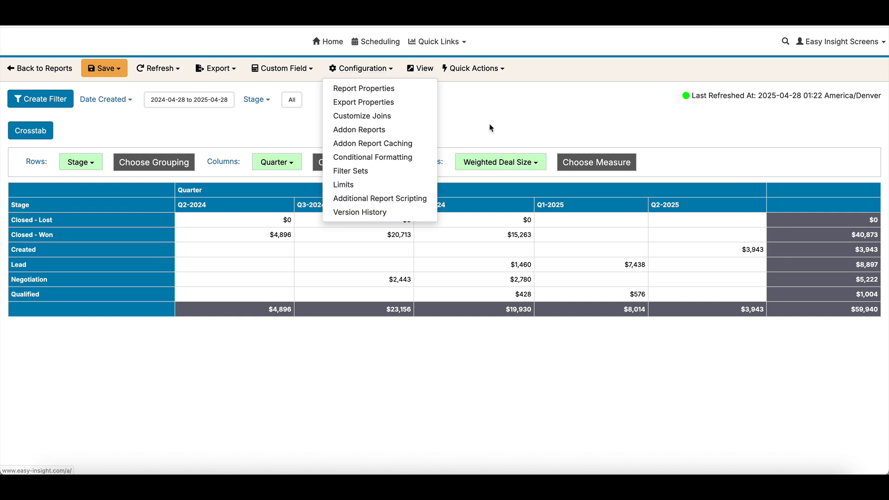
click(292, 78)
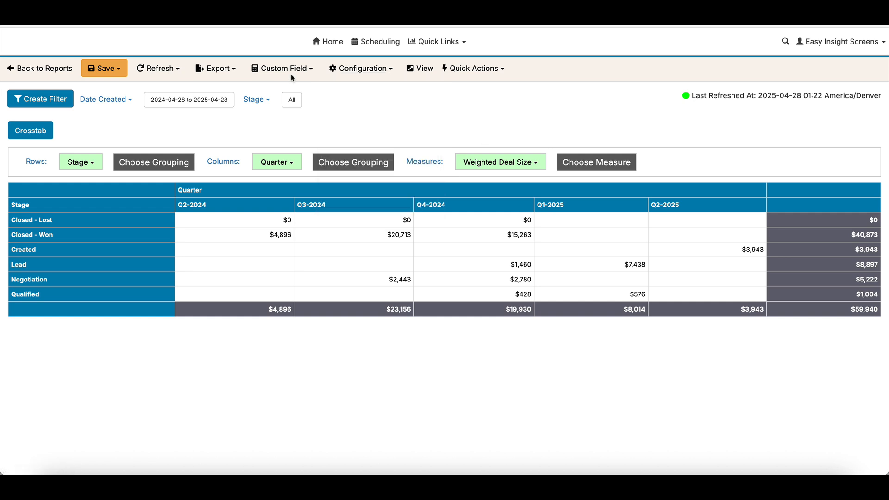
Save the report under the name Deal Size Sample
click(103, 73)
click(109, 92)
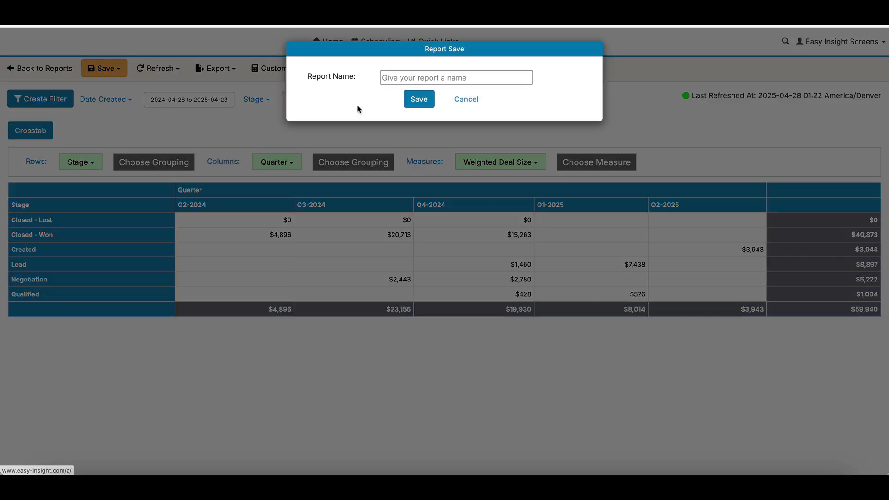
text(Deal S)
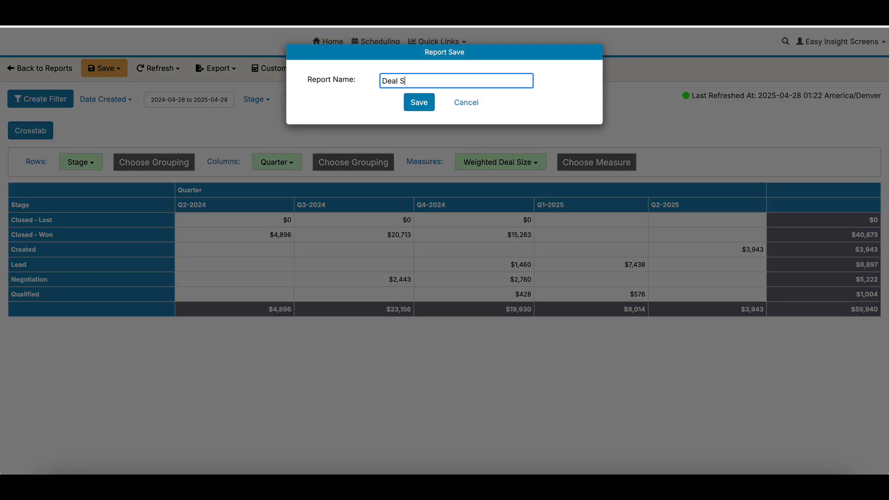
text(ize Sample)
key(Return)
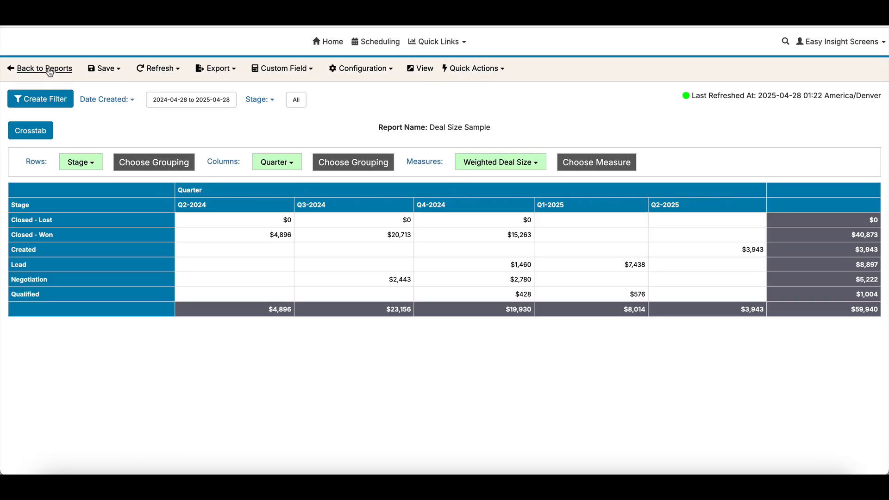
Return to the reports list and reopen the Deal Size Sample report for editing
click(49, 71)
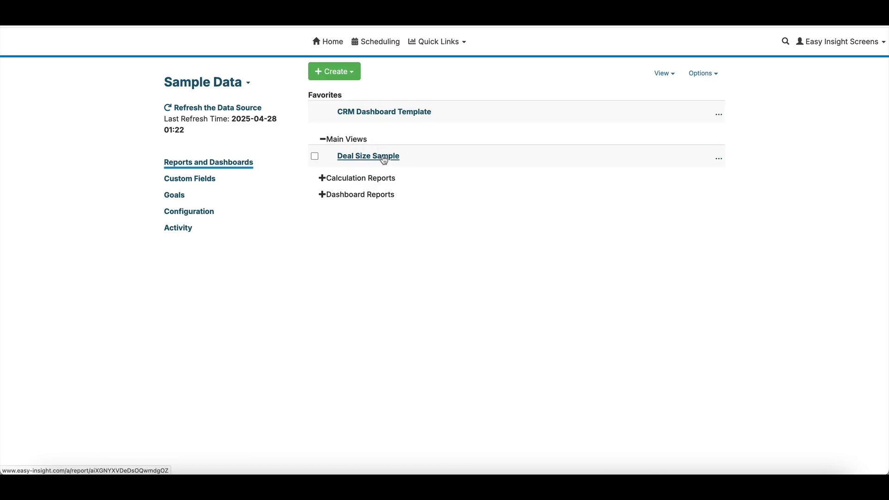
click(719, 161)
click(698, 172)
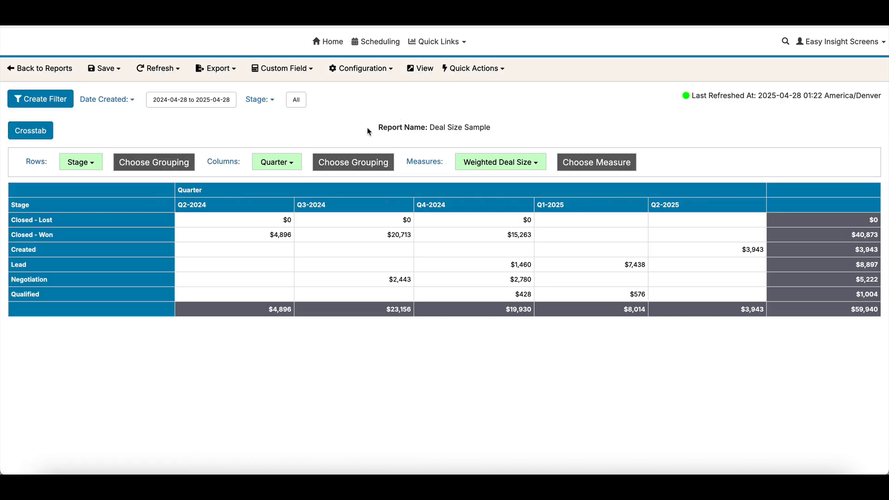
Open the report in its end-user view and check the selectable values of the Stage filter, leaving the selection as it is
click(425, 70)
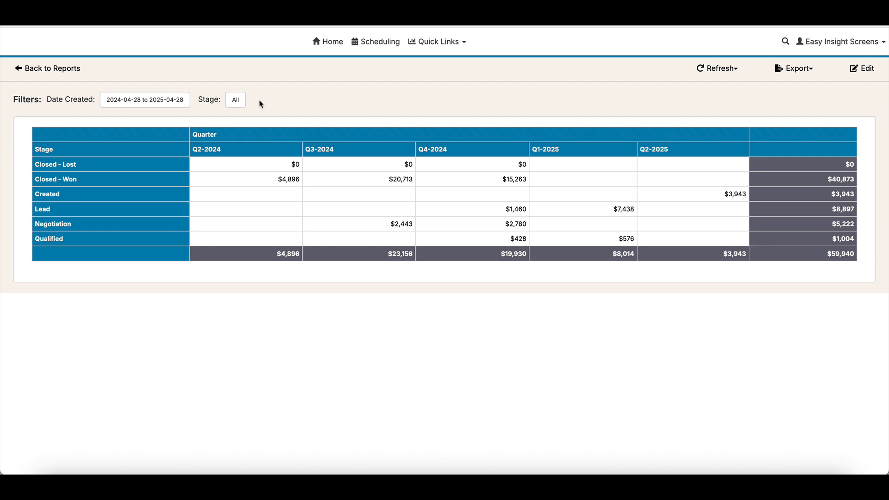
click(240, 105)
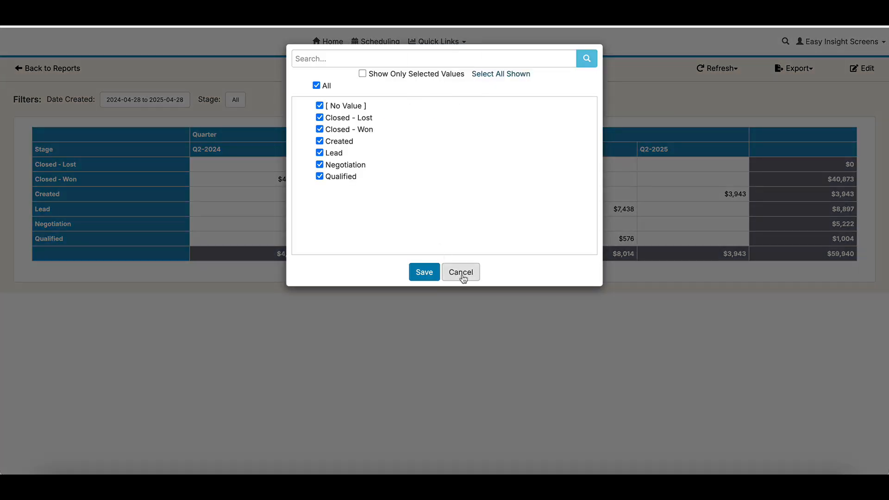
click(461, 273)
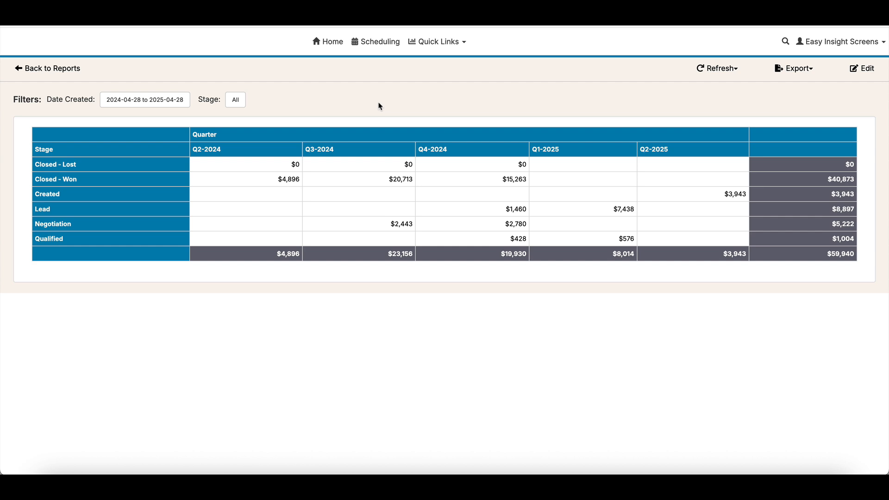